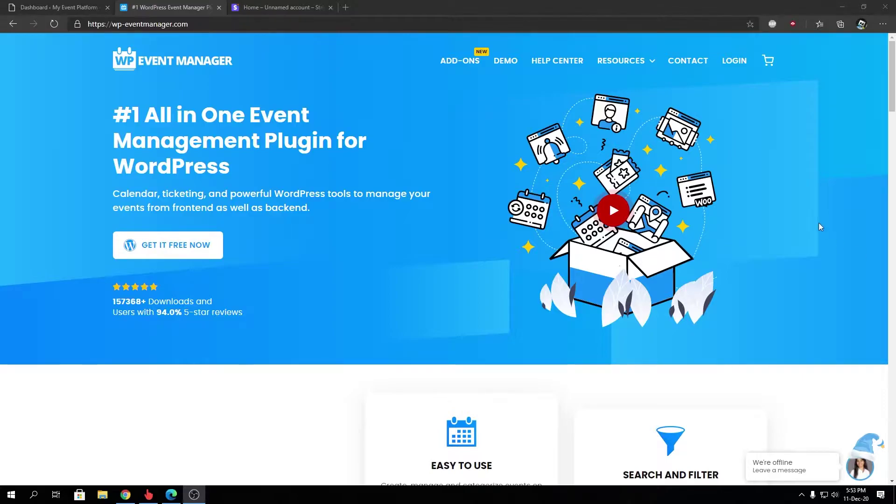
Browse the ADD-ONS catalogue and open the Stripe Split Payment page showing ₹1,401 and ₹2,876 prices
{"action": "left_click", "coordinate": [465, 64]}
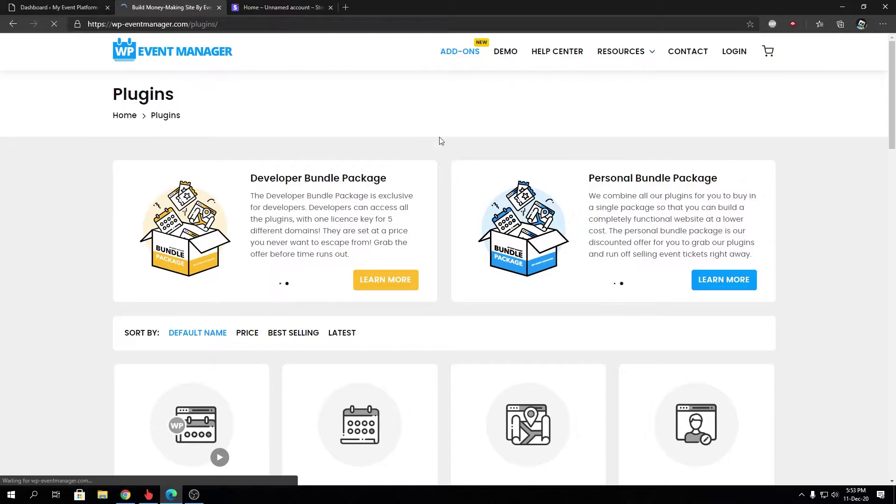
{"action": "scroll", "coordinate": [439, 135], "scroll_direction": "down", "scroll_amount": 5}
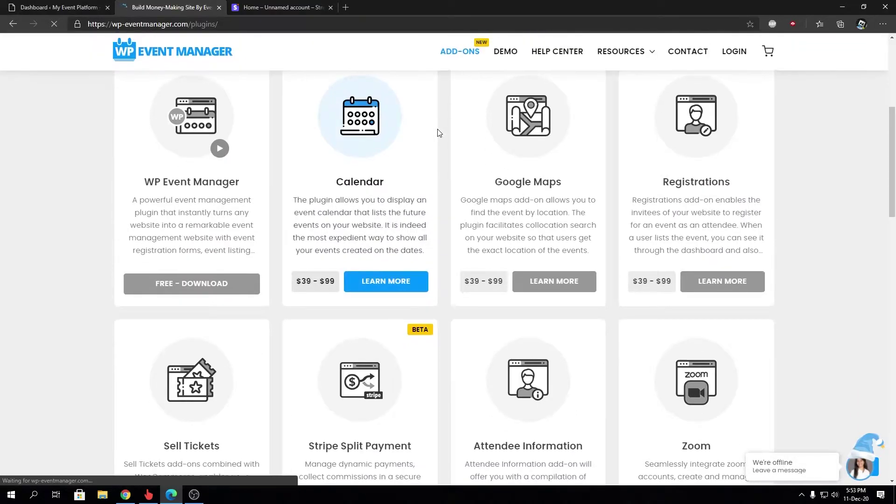
{"action": "scroll", "coordinate": [437, 134], "scroll_direction": "down", "scroll_amount": 3}
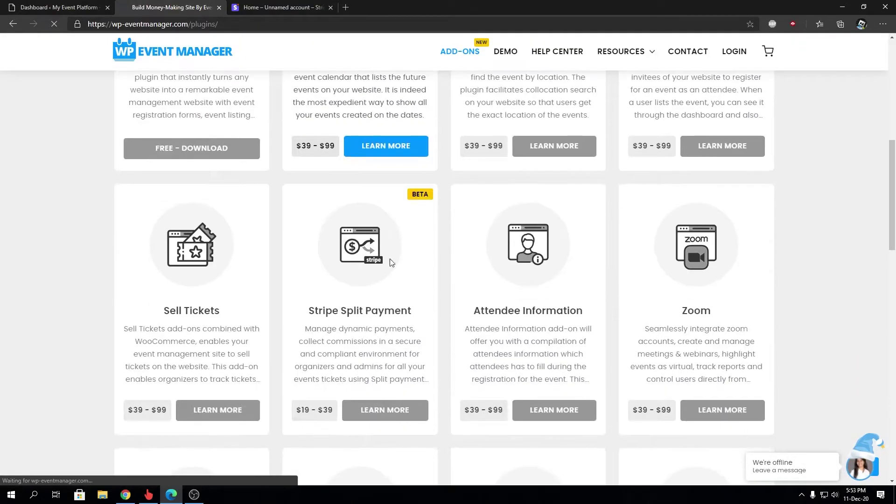
{"action": "left_click", "coordinate": [358, 320]}
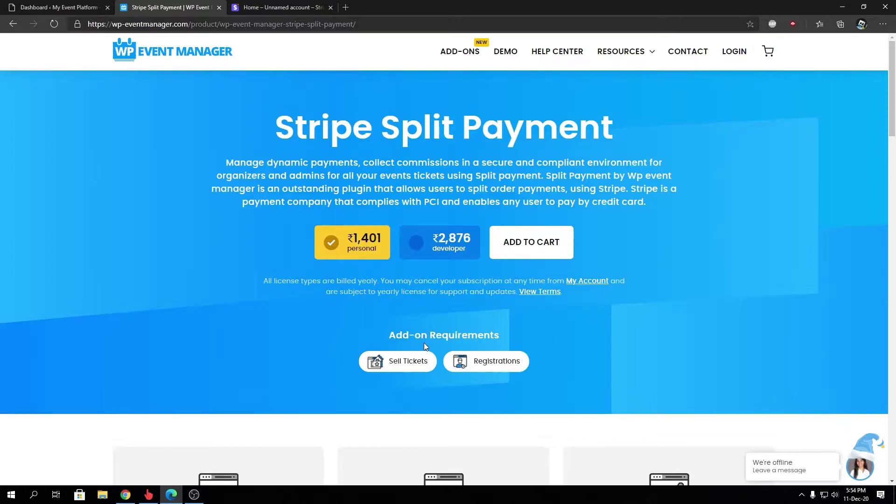
{"action": "scroll", "coordinate": [436, 310], "scroll_direction": "down", "scroll_amount": 3}
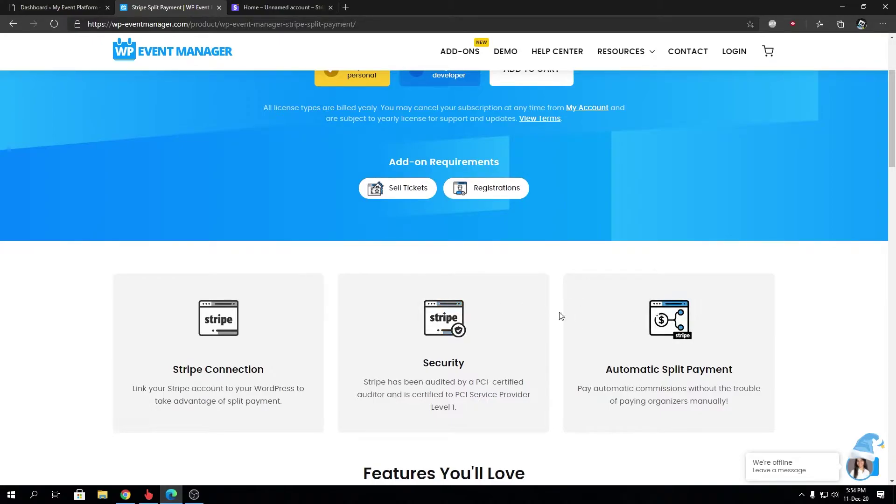
{"action": "scroll", "coordinate": [486, 304], "scroll_direction": "down", "scroll_amount": 3}
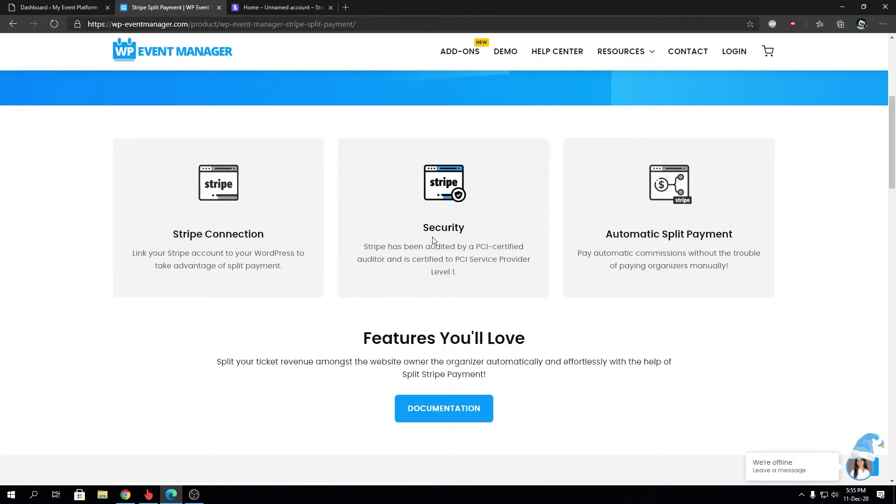
{"action": "scroll", "coordinate": [434, 241], "scroll_direction": "down", "scroll_amount": 4}
{"action": "scroll", "coordinate": [434, 240], "scroll_direction": "down", "scroll_amount": 1}
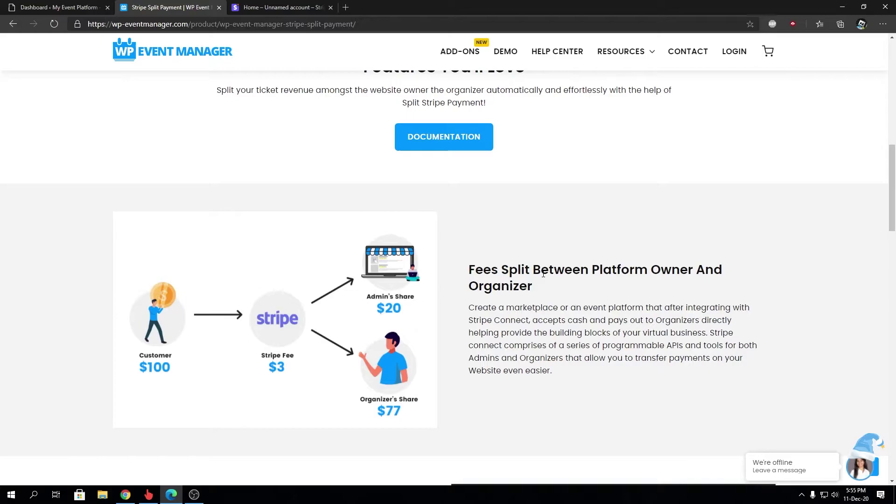
{"action": "left_click_drag", "start_coordinate": [491, 271], "coordinate": [691, 285]}
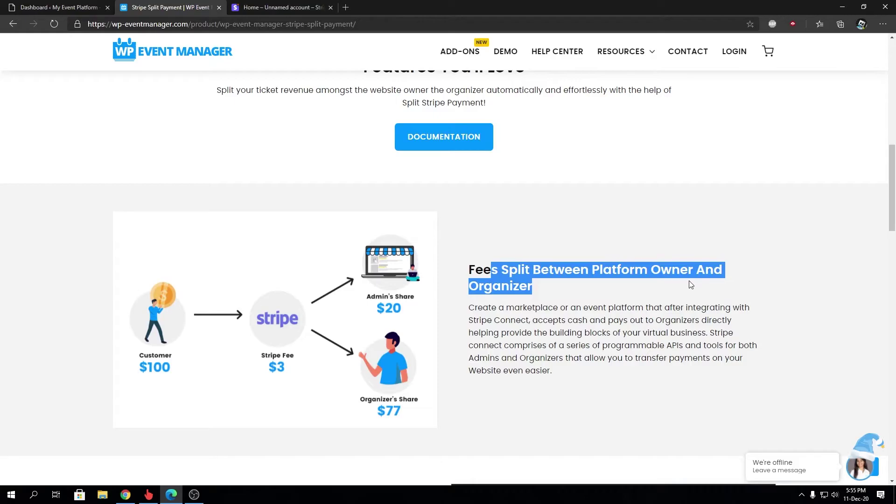
{"action": "scroll", "coordinate": [690, 285], "scroll_direction": "down", "scroll_amount": 7}
{"action": "left_click_drag", "start_coordinate": [154, 225], "coordinate": [297, 226]}
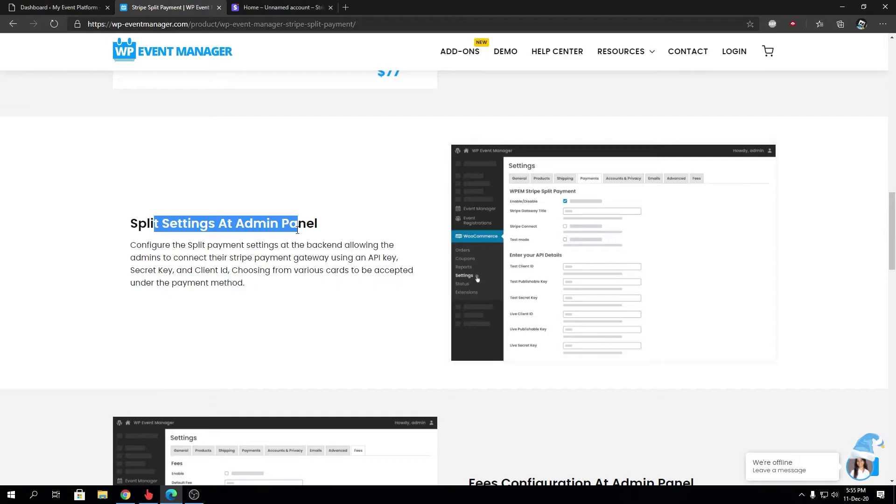
{"action": "scroll", "coordinate": [296, 230], "scroll_direction": "down", "scroll_amount": 5}
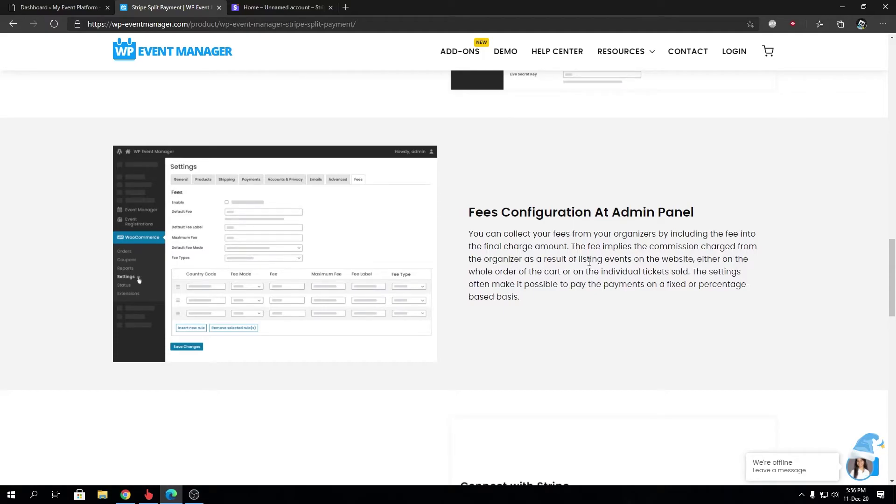
{"action": "scroll", "coordinate": [589, 262], "scroll_direction": "down", "scroll_amount": 5}
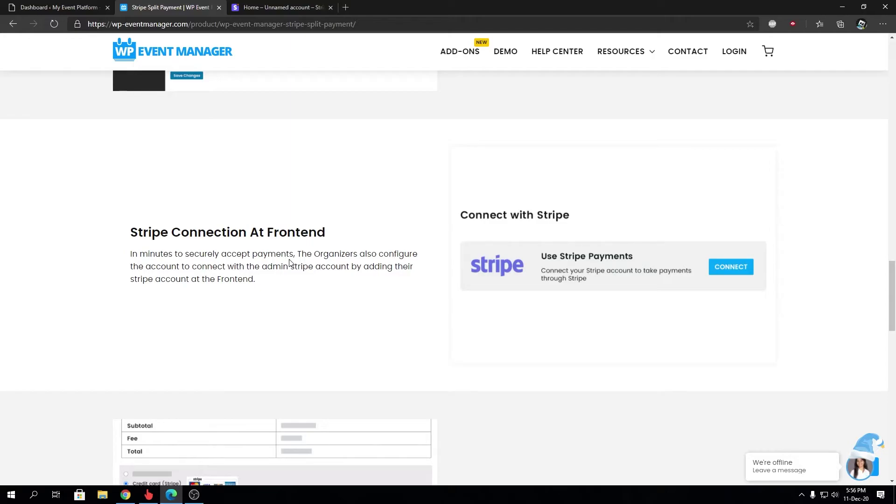
Review the remaining Stripe Split Payment features from Stripe Connection At Frontend, then return to the WordPress Dashboard
{"action": "left_click_drag", "start_coordinate": [131, 232], "coordinate": [351, 232]}
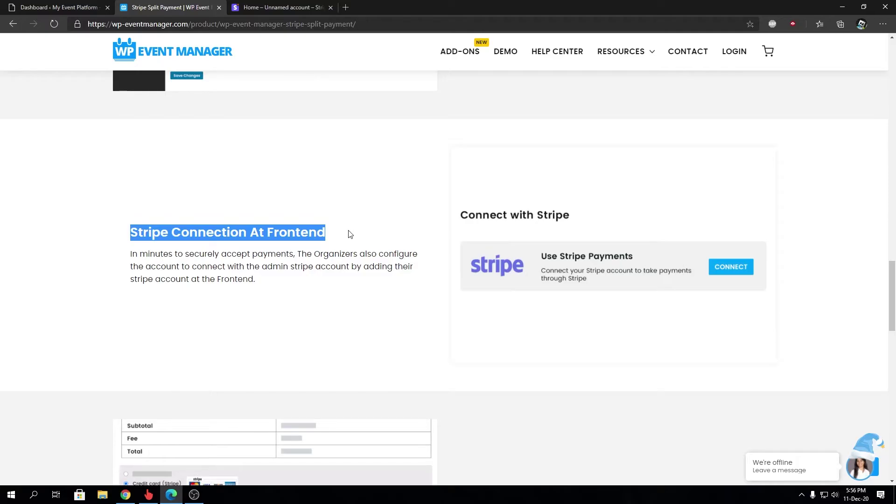
{"action": "scroll", "coordinate": [349, 234], "scroll_direction": "down", "scroll_amount": 5}
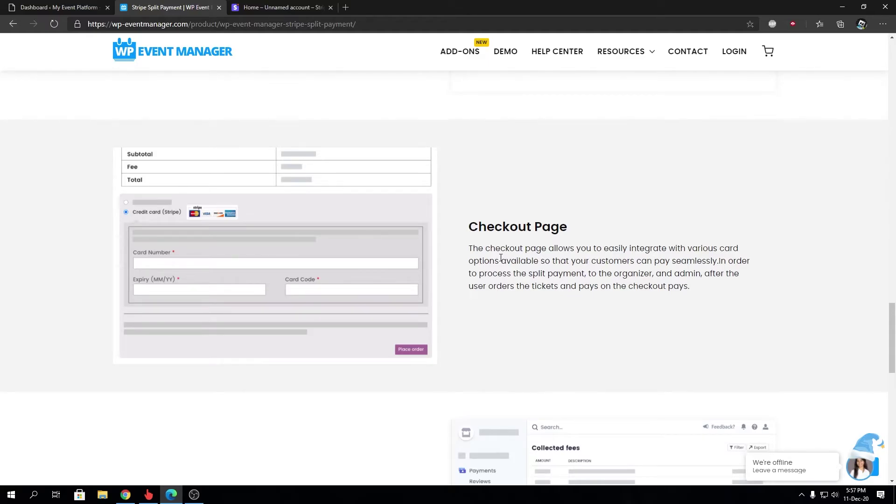
{"action": "scroll", "coordinate": [500, 258], "scroll_direction": "down", "scroll_amount": 4}
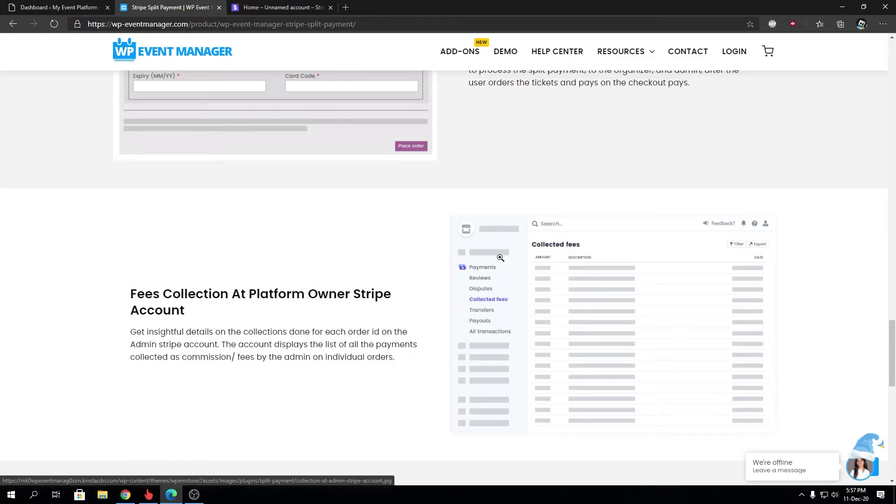
{"action": "scroll", "coordinate": [500, 258], "scroll_direction": "down", "scroll_amount": 5}
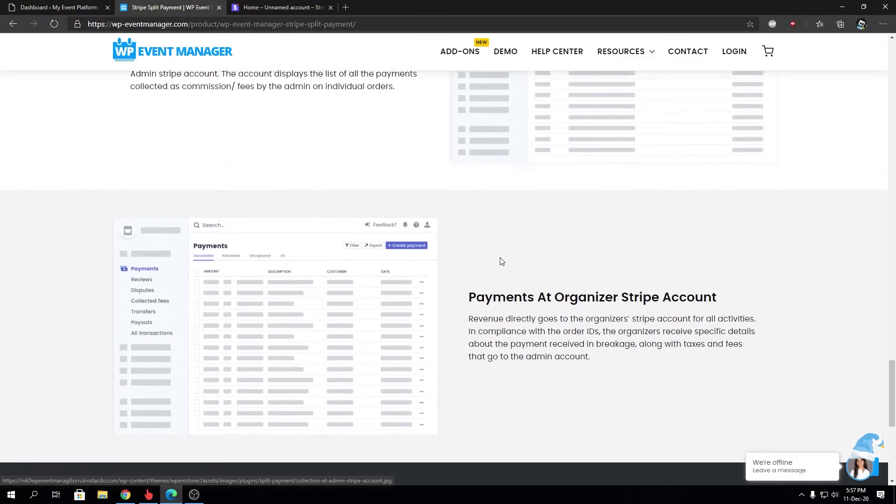
{"action": "scroll", "coordinate": [374, 135], "scroll_direction": "up", "scroll_amount": 1}
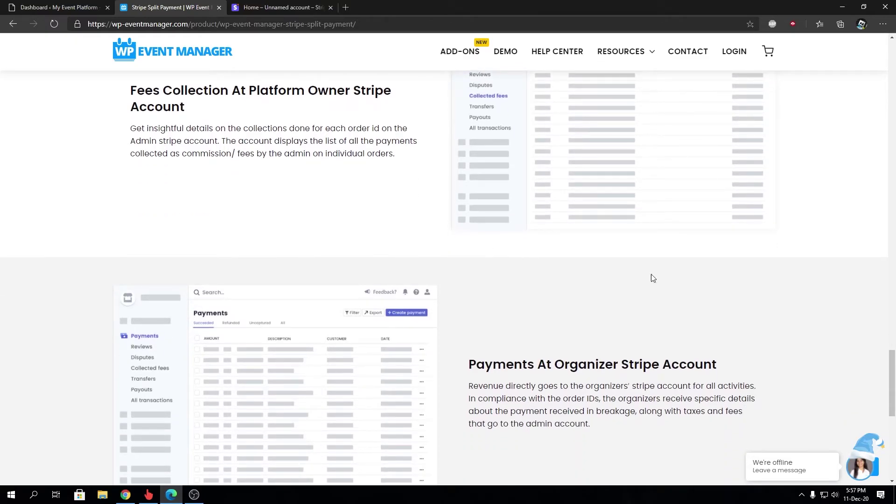
{"action": "left_click", "coordinate": [91, 4]}
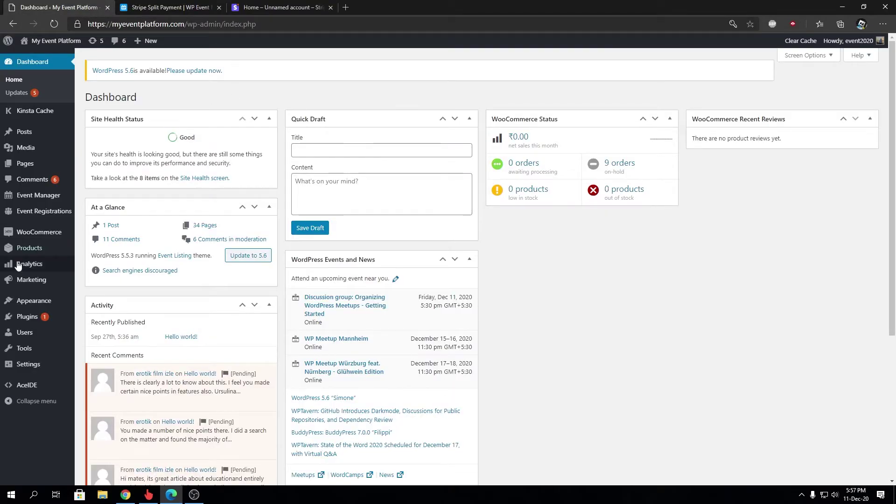
Upload wp-event-manager-stripe-split-payment.zip from Downloads/uploadable through Plugins > Add New and install it
{"action": "mouse_move", "coordinate": [19, 319]}
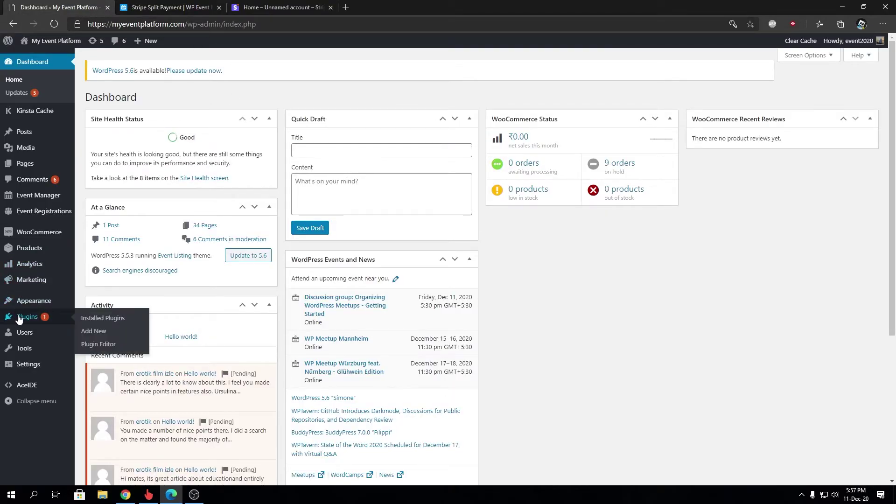
{"action": "left_click", "coordinate": [87, 345]}
{"action": "left_click", "coordinate": [180, 96]}
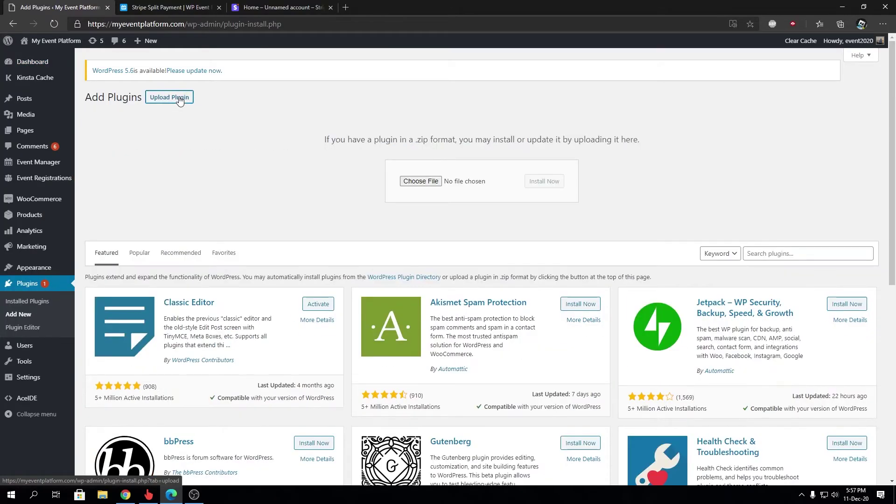
{"action": "left_click", "coordinate": [437, 185]}
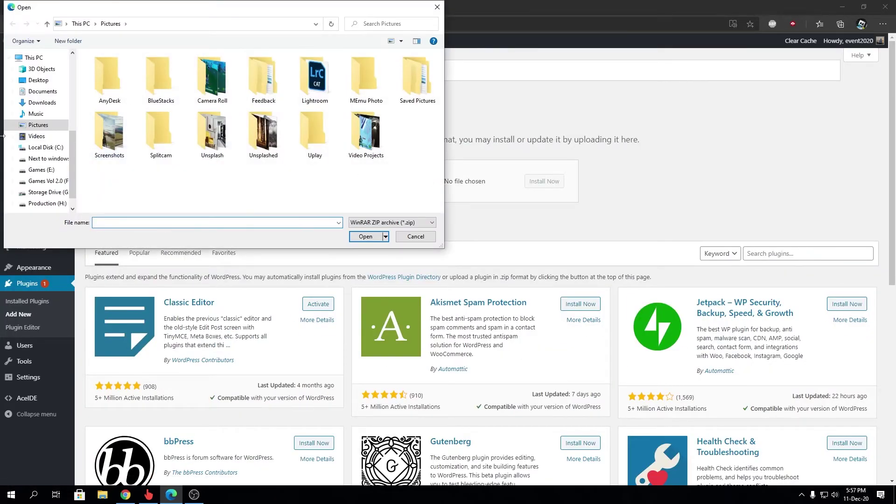
{"action": "left_click", "coordinate": [42, 102]}
{"action": "double_click", "coordinate": [110, 86]}
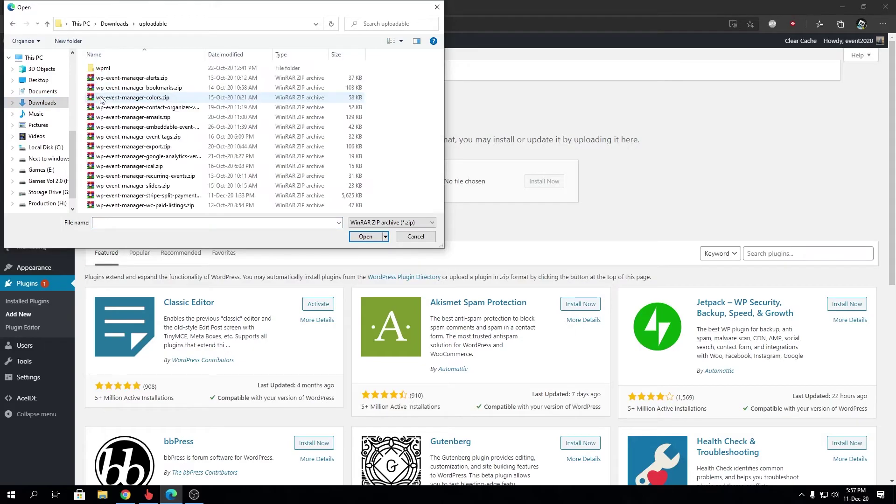
{"action": "left_click", "coordinate": [180, 199]}
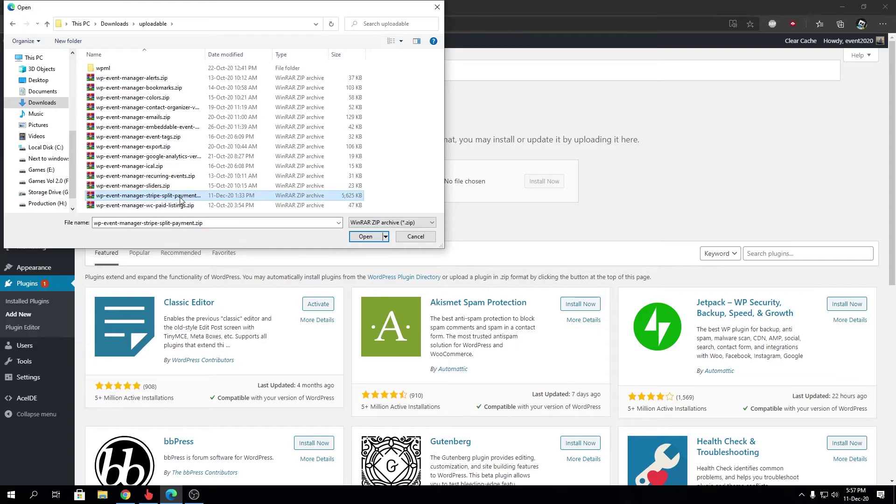
{"action": "left_click", "coordinate": [366, 237]}
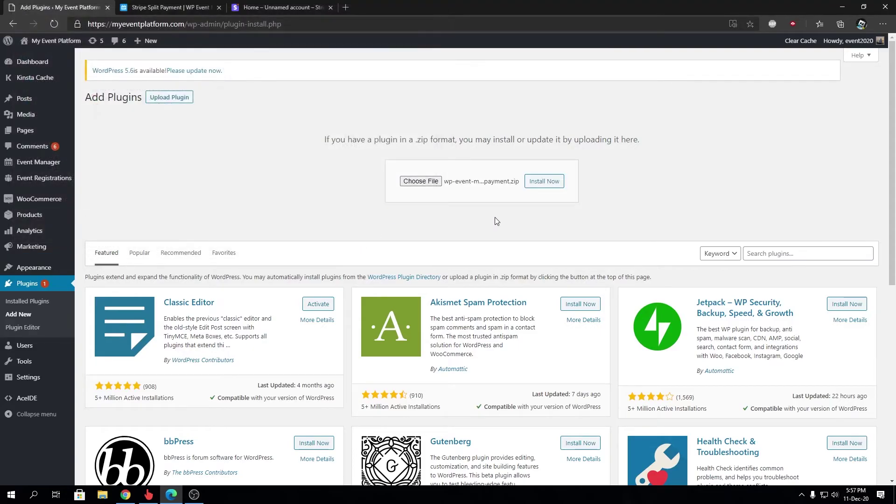
{"action": "left_click", "coordinate": [543, 188]}
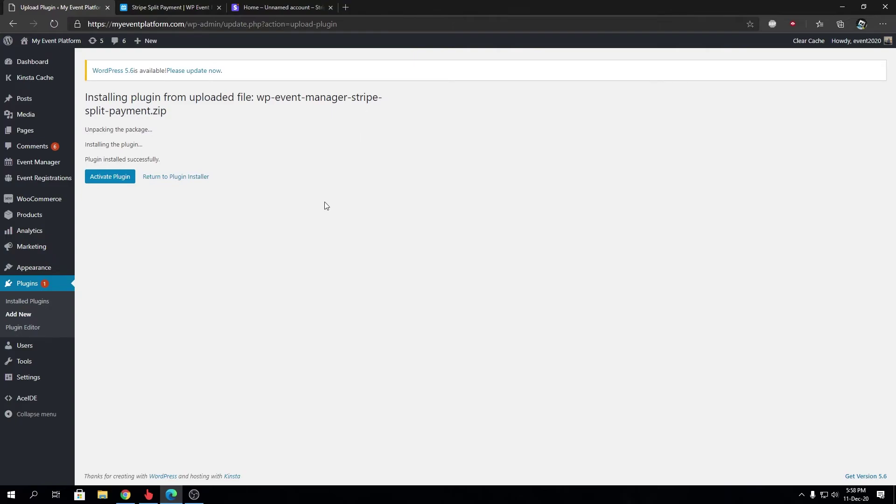
Activate the Stripe Split Payment plugin and follow its Activate licence link from the Plugins list
{"action": "left_click", "coordinate": [115, 179]}
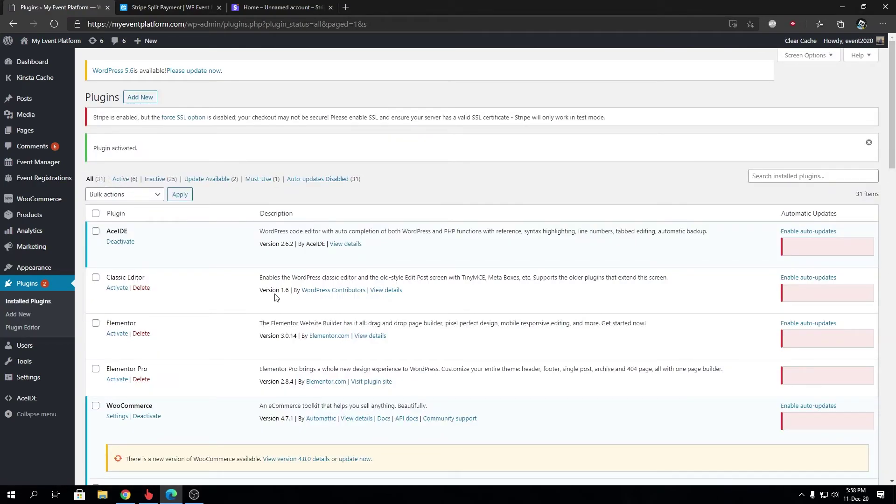
{"action": "scroll", "coordinate": [275, 298], "scroll_direction": "down", "scroll_amount": 6}
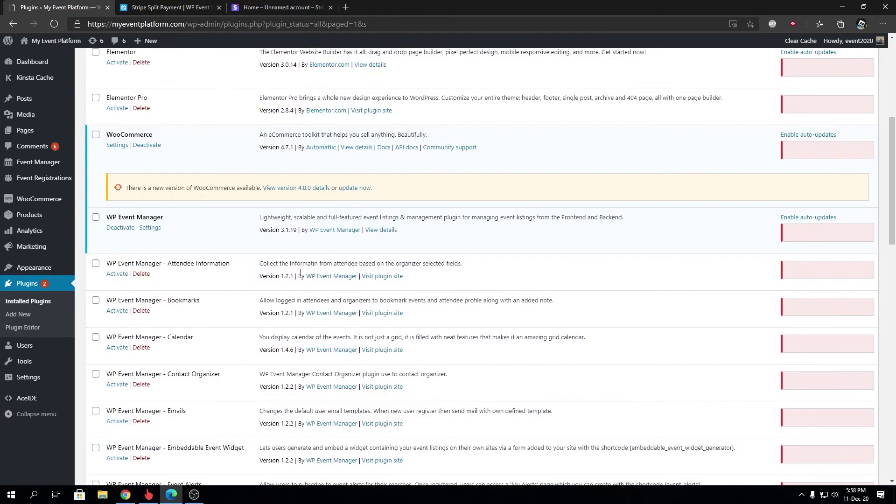
{"action": "scroll", "coordinate": [280, 273], "scroll_direction": "down", "scroll_amount": 10}
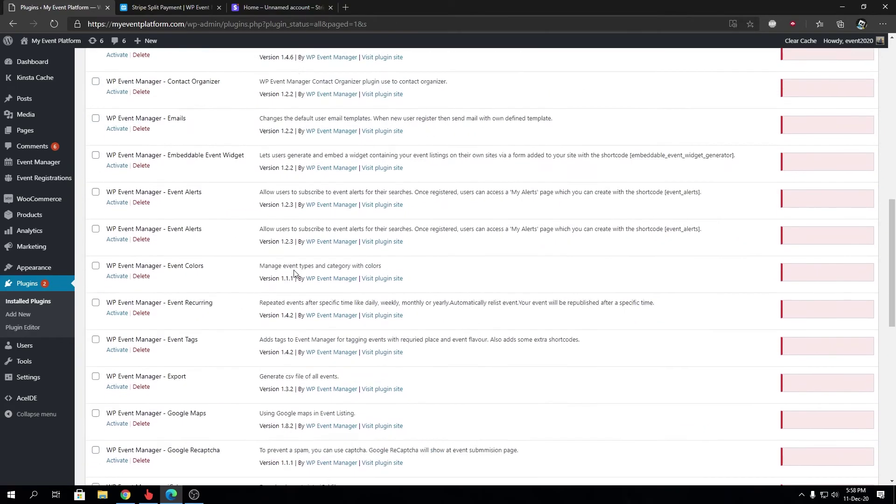
{"action": "scroll", "coordinate": [262, 272], "scroll_direction": "up", "scroll_amount": 16}
{"action": "scroll", "coordinate": [248, 270], "scroll_direction": "down", "scroll_amount": 18}
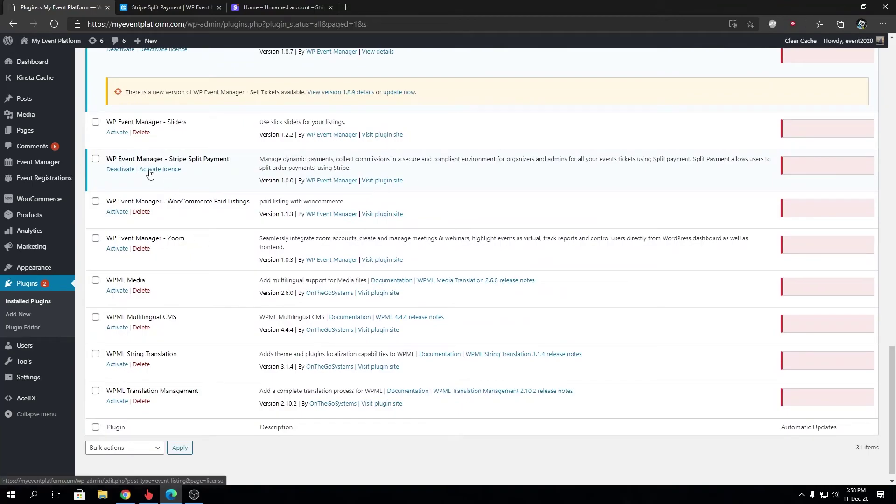
{"action": "left_click", "coordinate": [150, 171]}
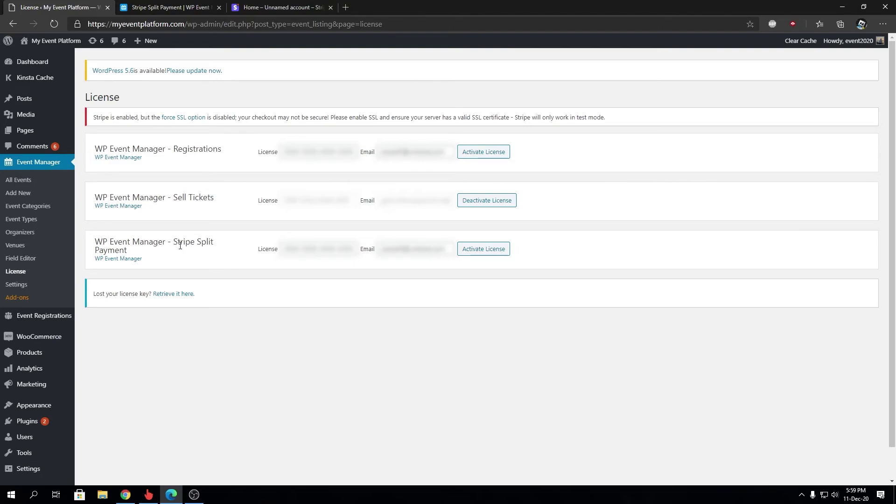
Check the Registrations and Sell Tickets licence rows, then view the product page's Add-on Requirements
{"action": "double_click", "coordinate": [197, 148]}
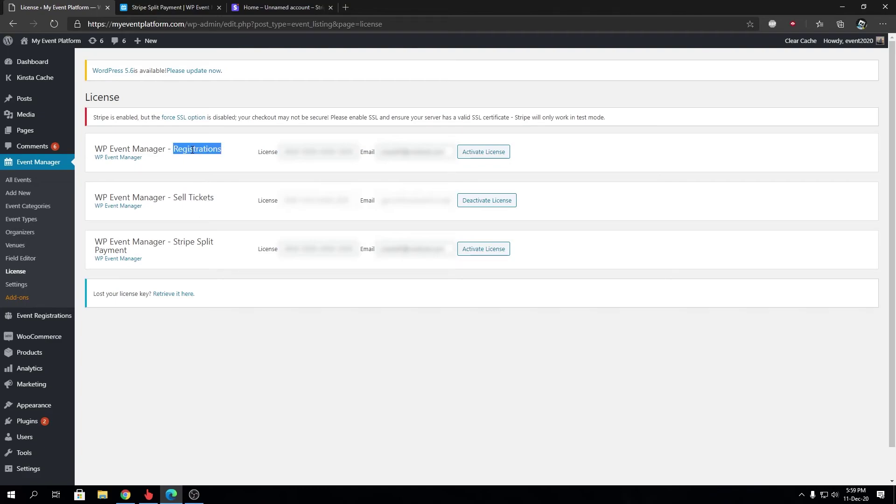
{"action": "triple_click", "coordinate": [202, 198]}
{"action": "left_click", "coordinate": [199, 246]}
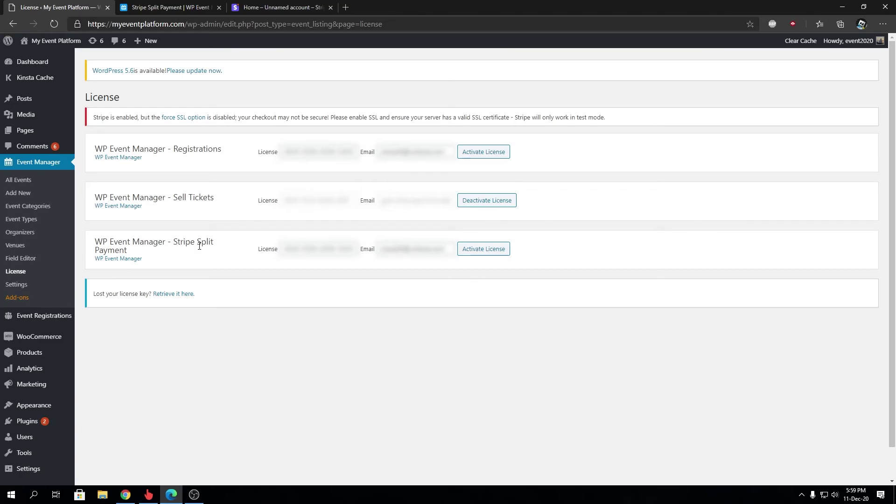
{"action": "left_click", "coordinate": [188, 6]}
{"action": "scroll", "coordinate": [300, 244], "scroll_direction": "up", "scroll_amount": 15}
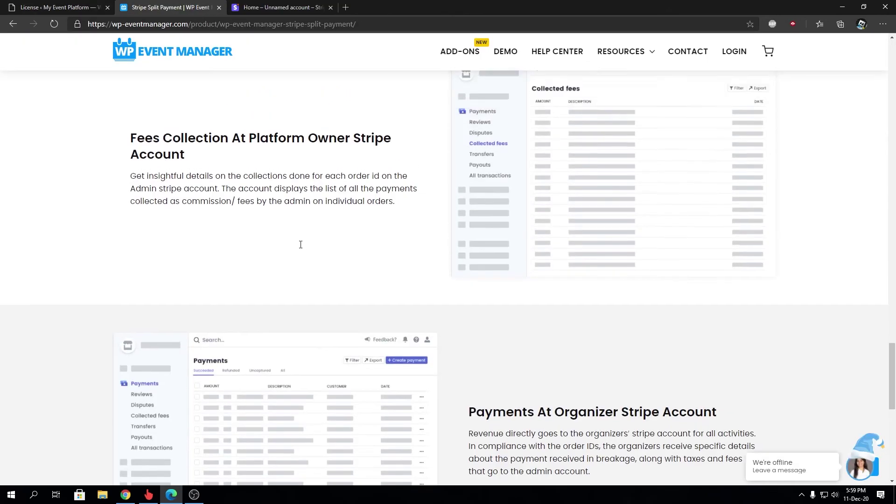
{"action": "scroll", "coordinate": [291, 243], "scroll_direction": "up", "scroll_amount": 9}
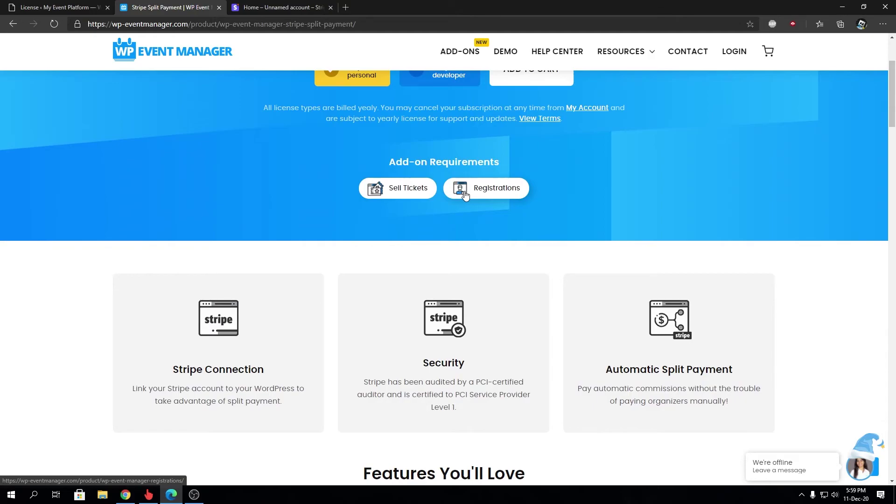
Enter the licence key and account e-mail in the Stripe Split Payment row and activate the licence
{"action": "left_click", "coordinate": [60, 7]}
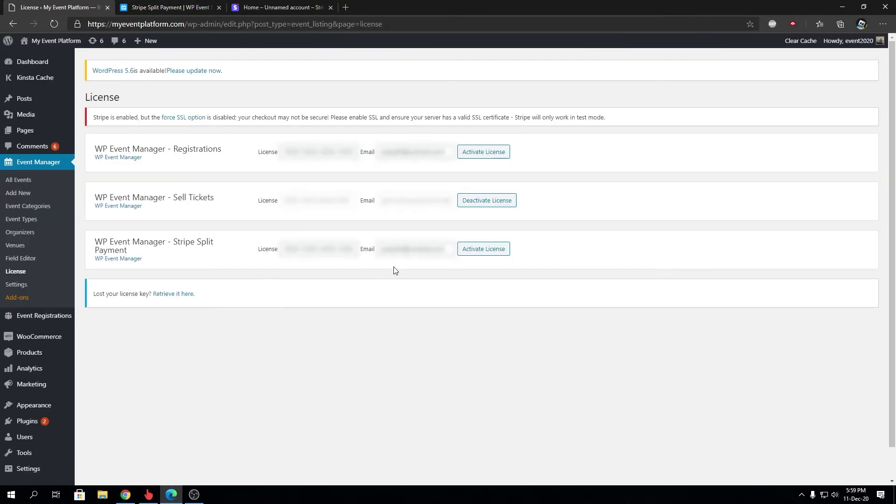
{"action": "left_click", "coordinate": [316, 252]}
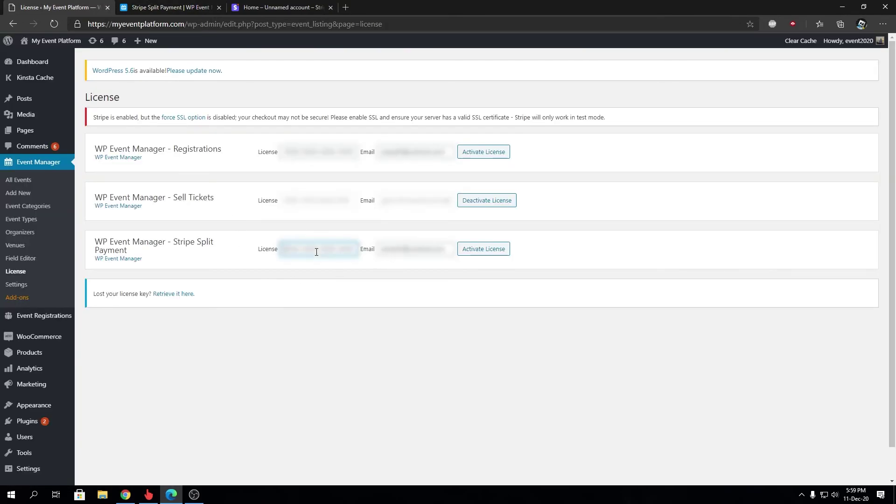
{"action": "key", "text": "alt+Tab"}
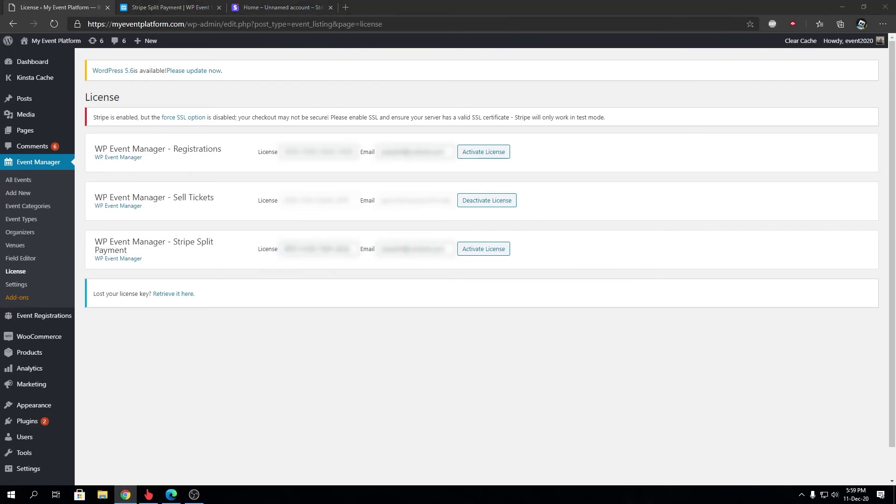
{"action": "left_click", "coordinate": [414, 248]}
{"action": "key", "text": "ctrl+a"}
{"action": "key", "text": "ctrl+v"}
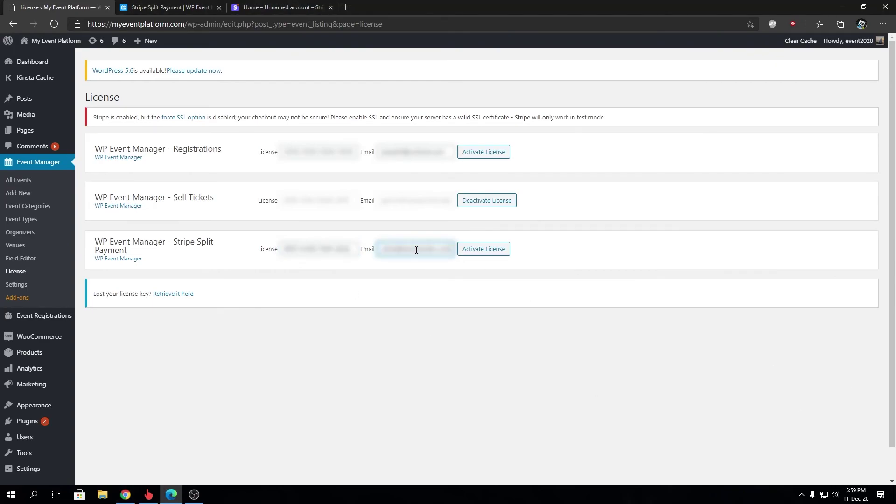
{"action": "left_click", "coordinate": [501, 252]}
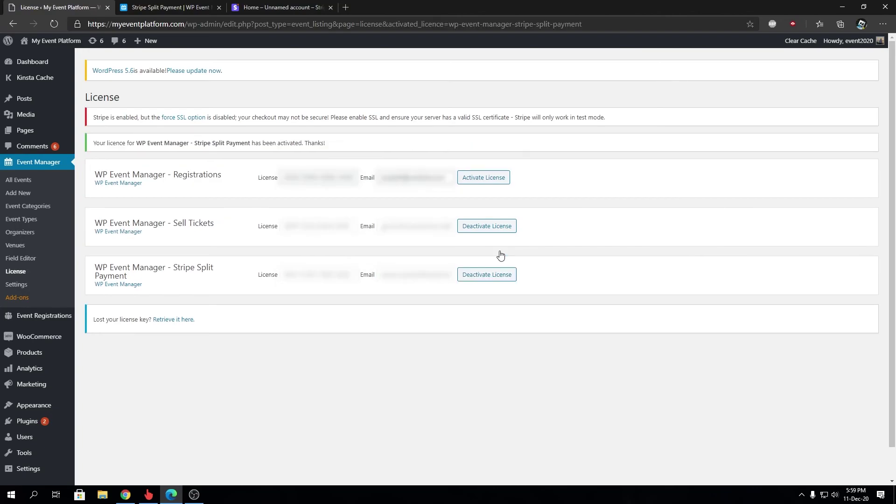
{"action": "left_click_drag", "start_coordinate": [127, 142], "coordinate": [219, 147]}
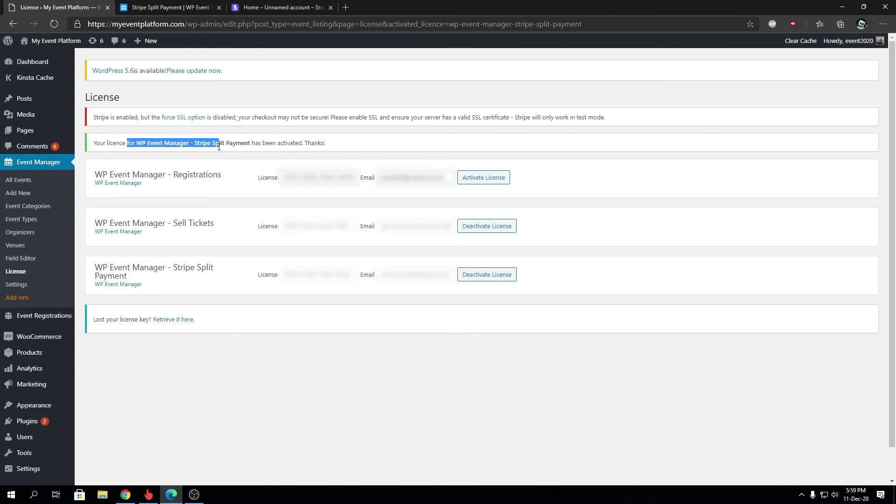